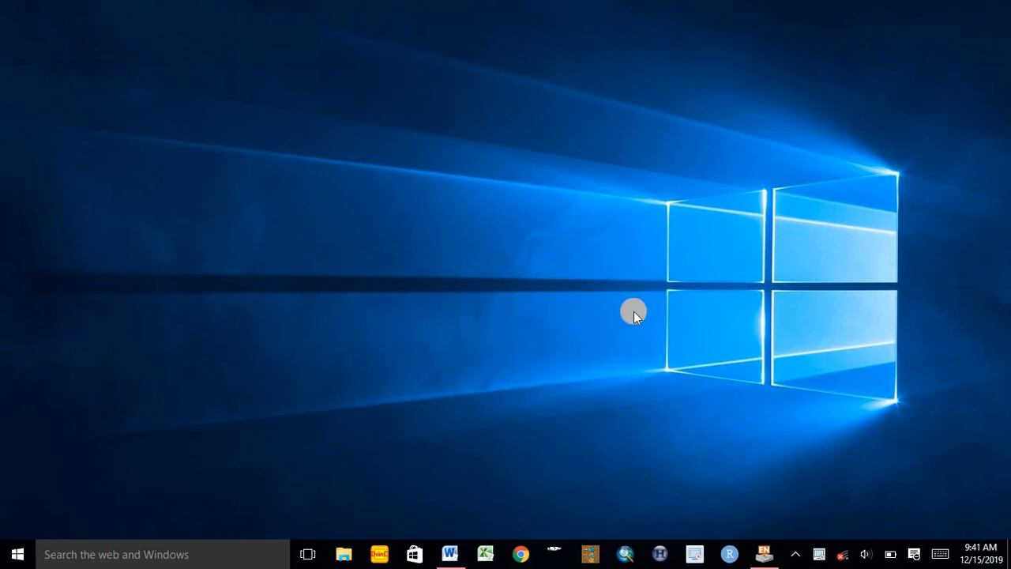
- Switch to EndNote and look through the library's Unfiled, Trash and All References lists
click(764, 554)
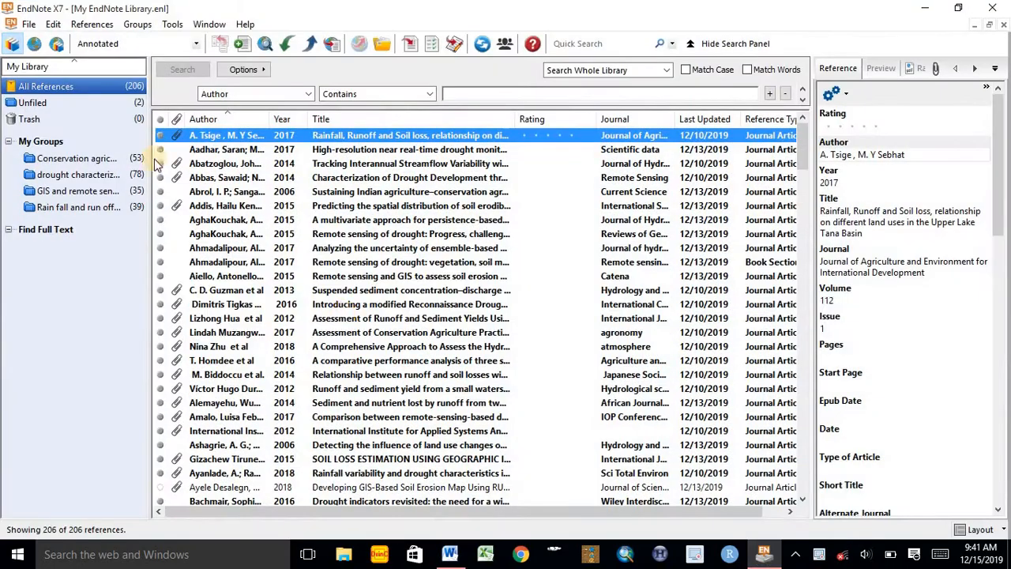
click(32, 103)
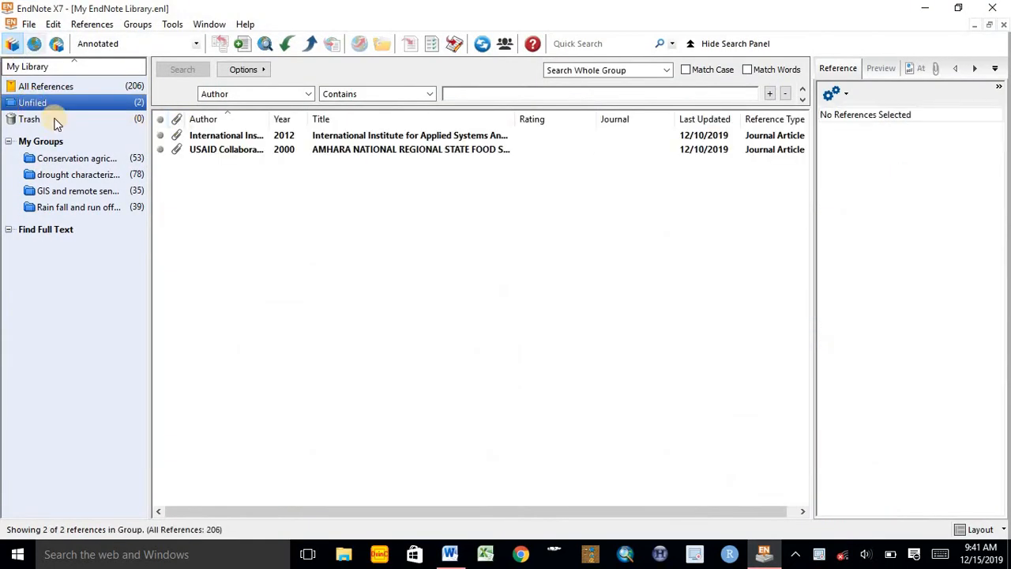
click(28, 118)
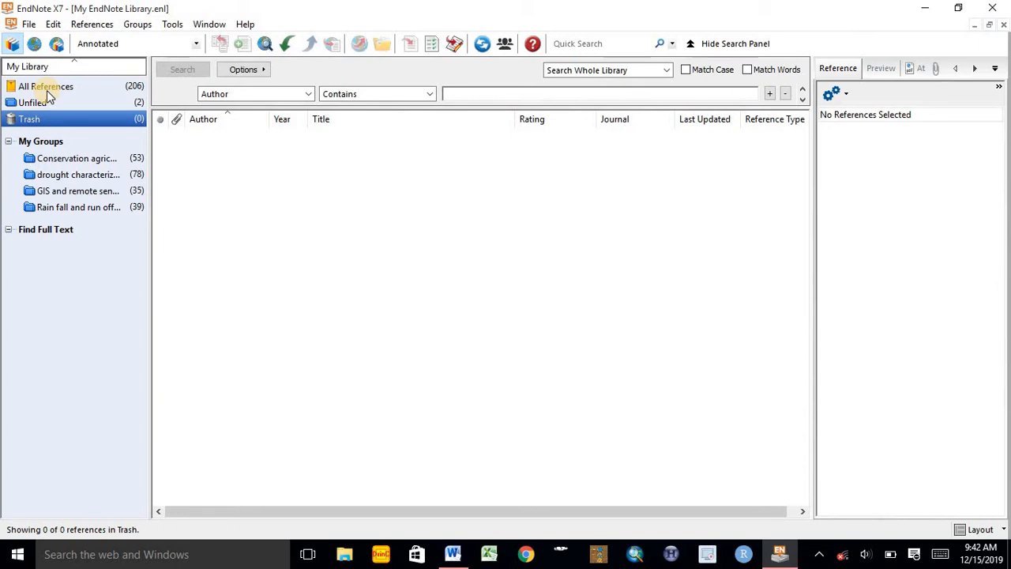
click(46, 91)
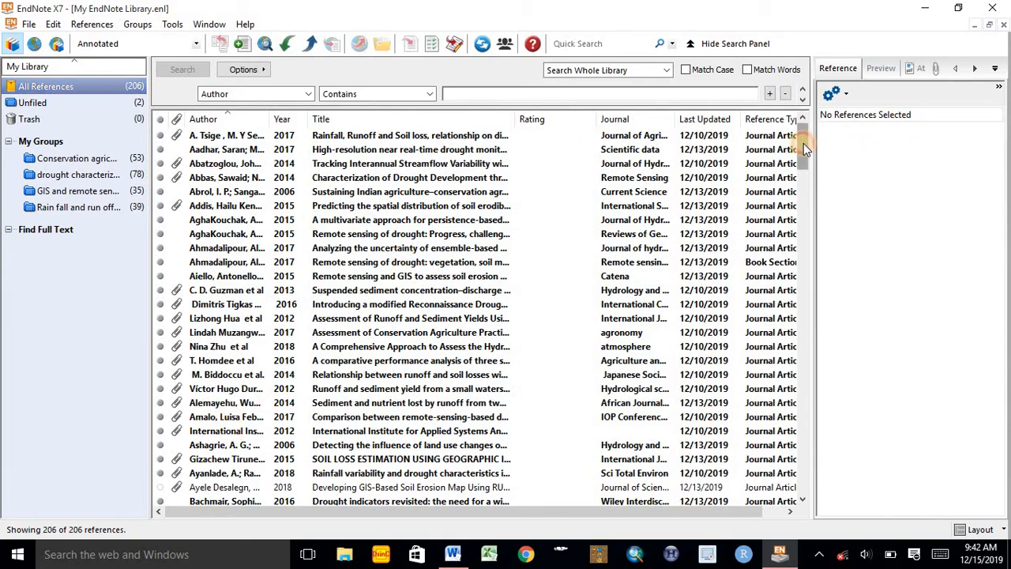
- View the file import settings for the library and close them without importing
drag(803, 143, 798, 118)
click(287, 45)
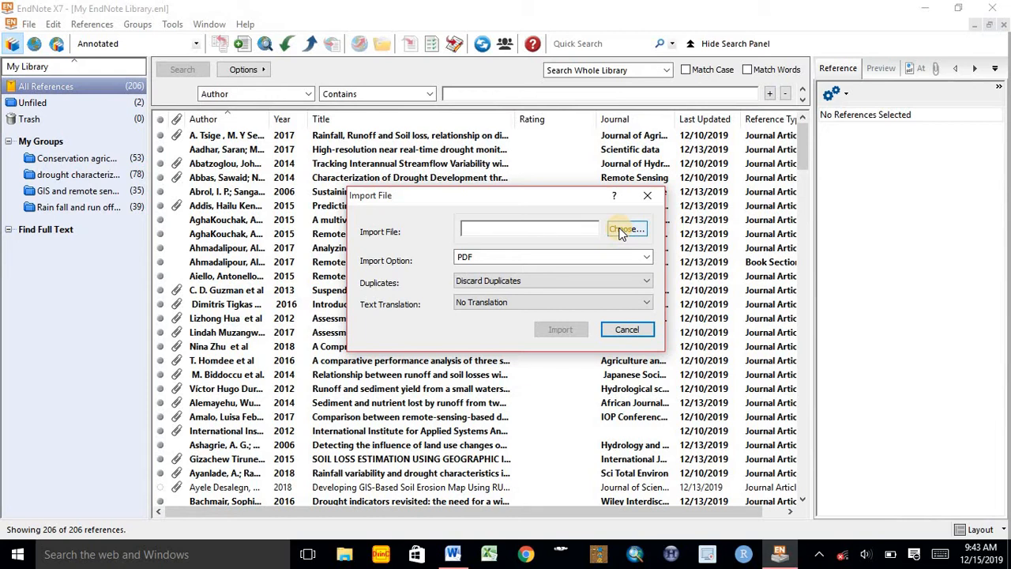
click(647, 195)
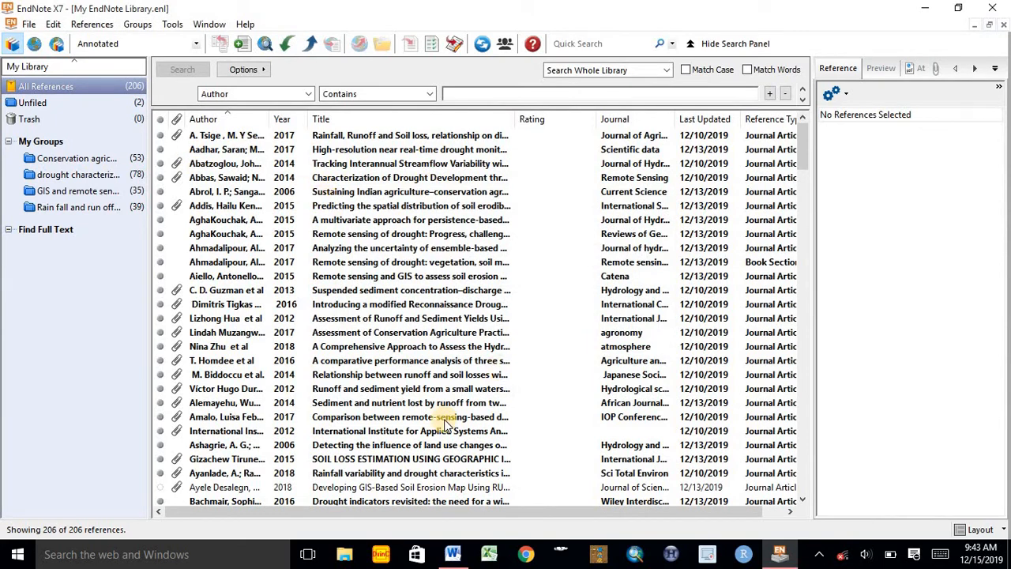
- In the Word document, cite the 2018 EndNote reference "A Comprehensive Approach to Assess the Hydrological Drought of Inland River Basin in Northwest China" after "moisture content"
click(453, 554)
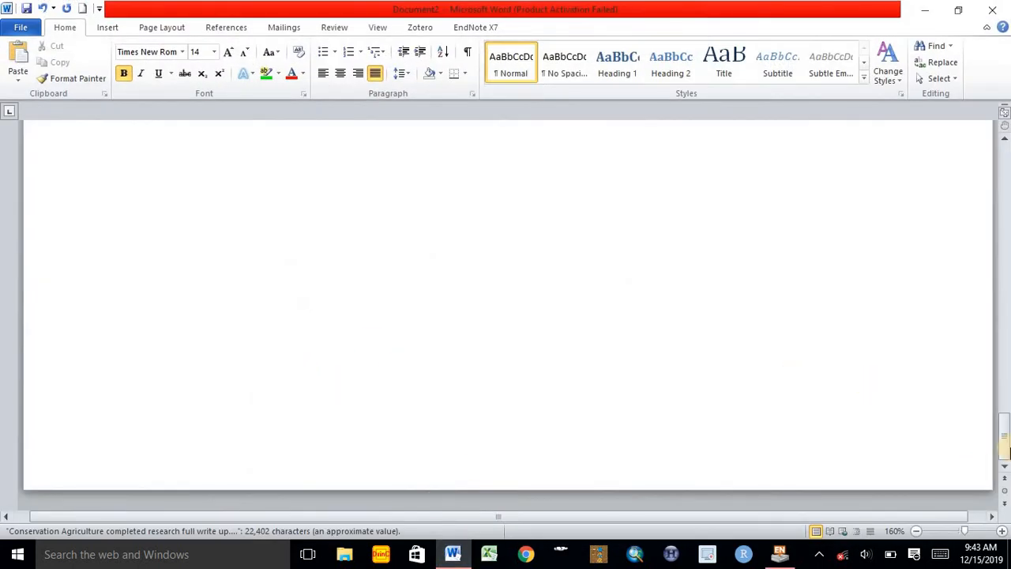
drag(1003, 437, 1005, 147)
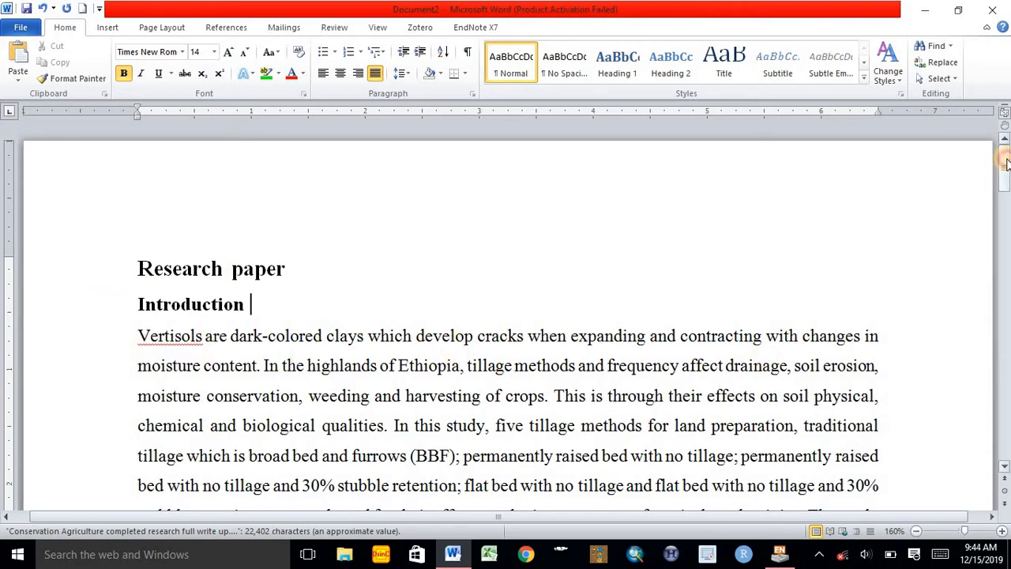
mouse_move(1004, 160)
mouse_down()
mouse_move(1008, 229)
mouse_move(997, 253)
mouse_move(996, 158)
mouse_up()
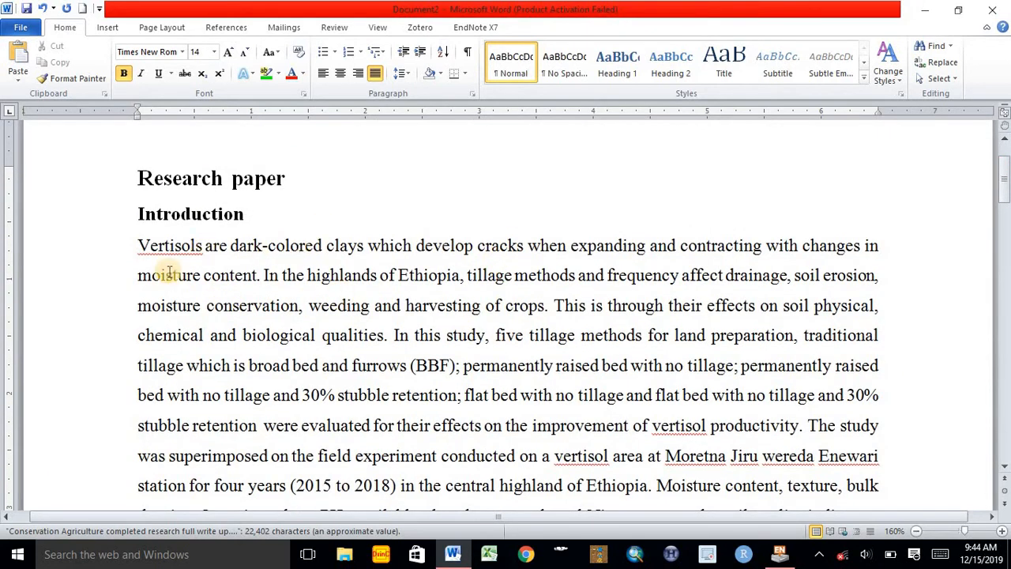
click(545, 307)
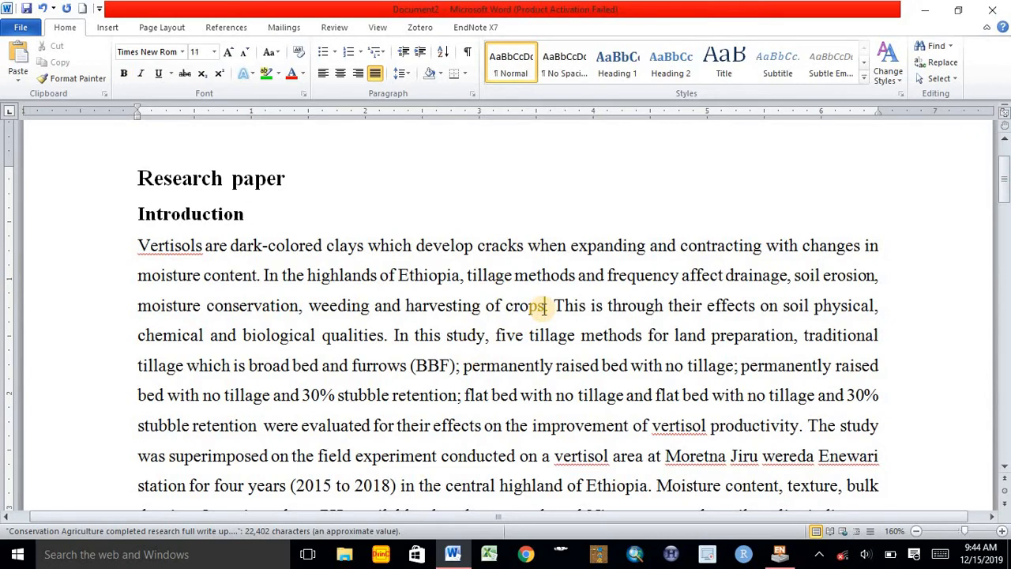
click(258, 275)
click(474, 28)
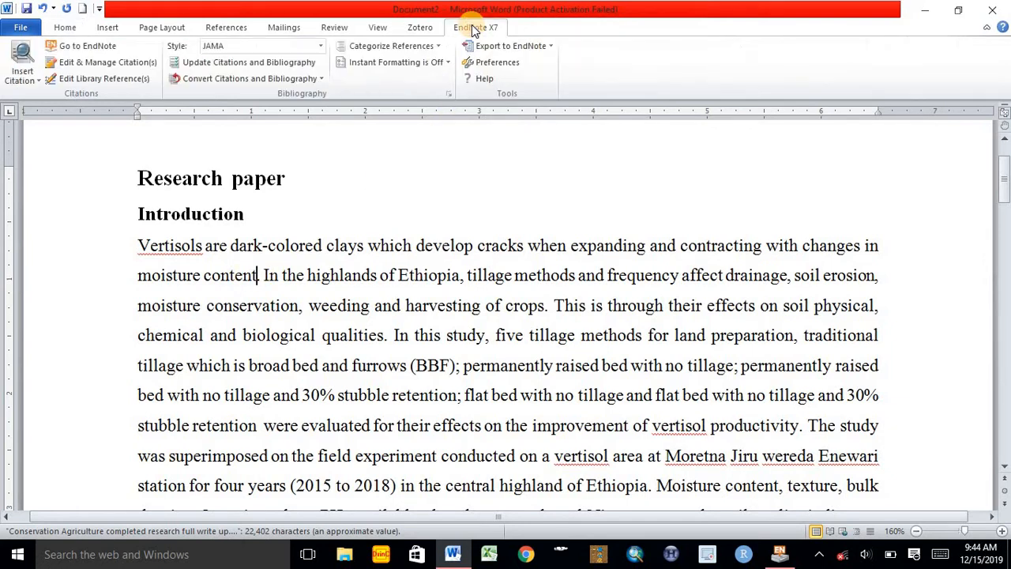
click(85, 49)
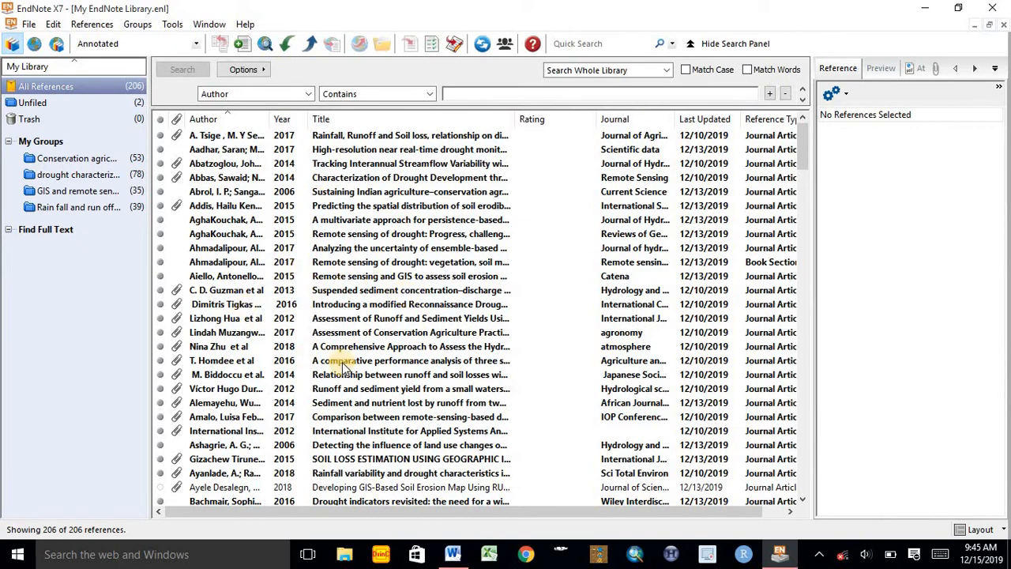
click(228, 348)
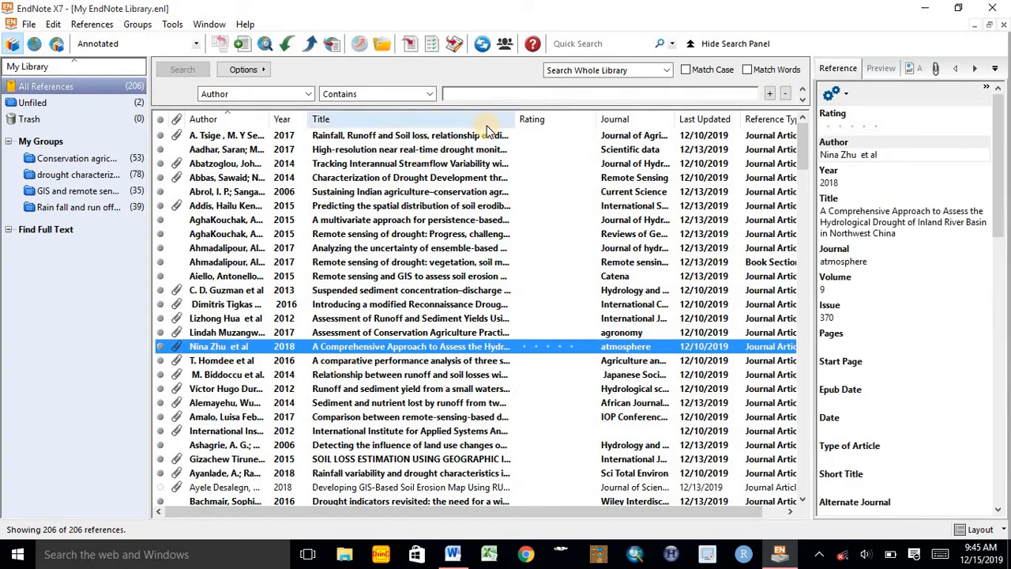
click(410, 48)
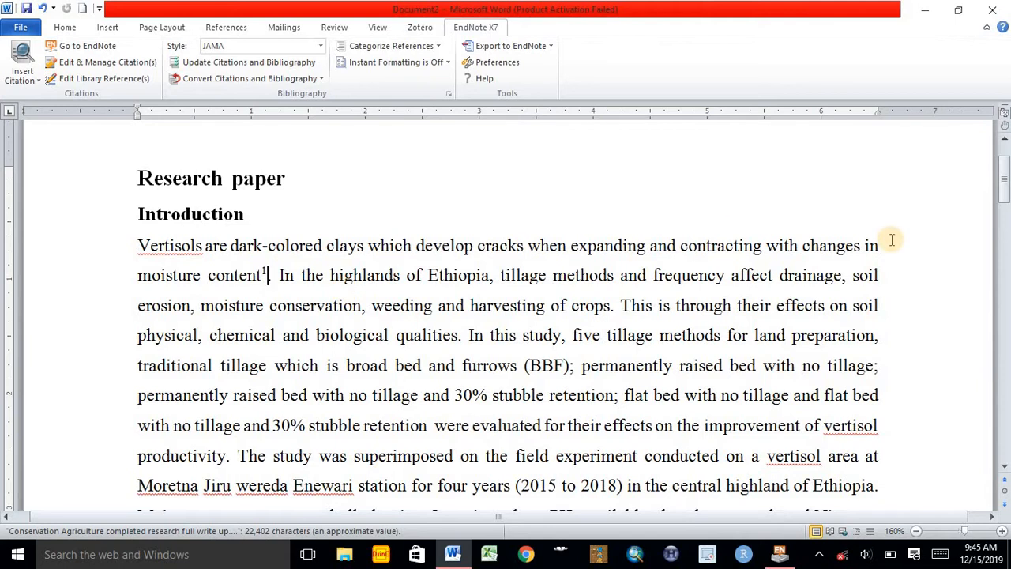
- Add the heading "References" above the bibliography at the document's end and delete the blank line between heading and first entry
drag(1006, 170, 966, 334)
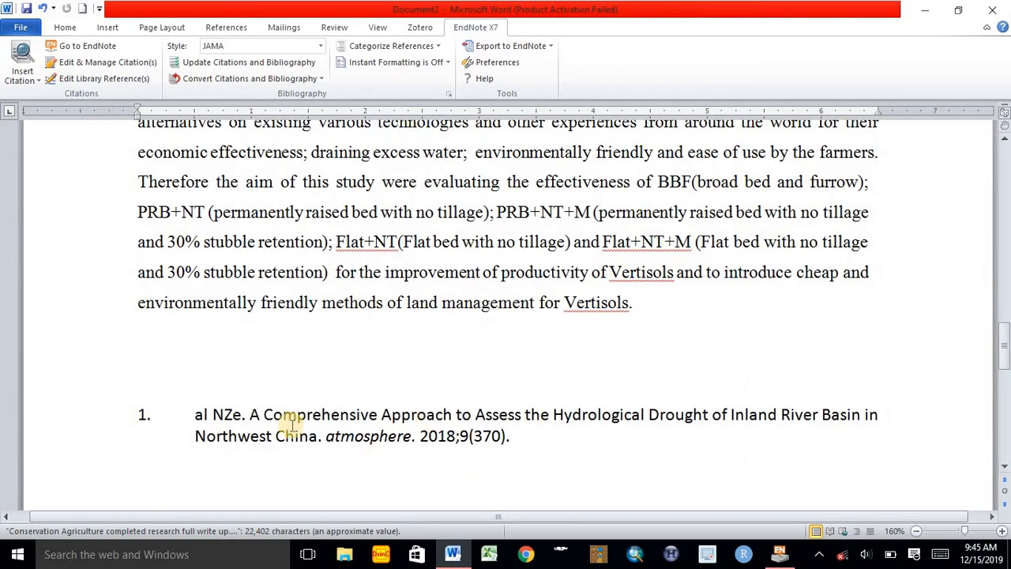
click(210, 362)
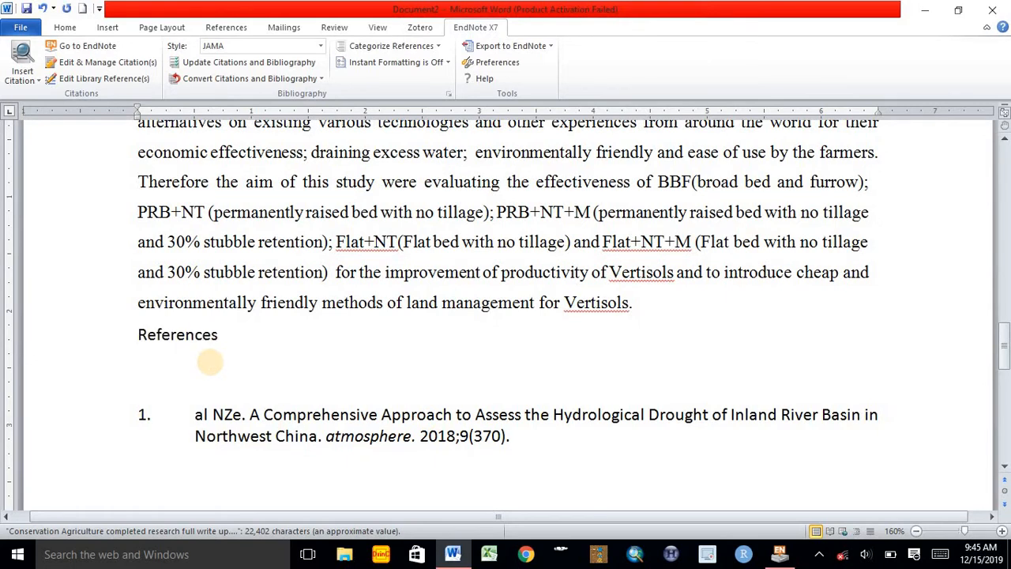
click(134, 332)
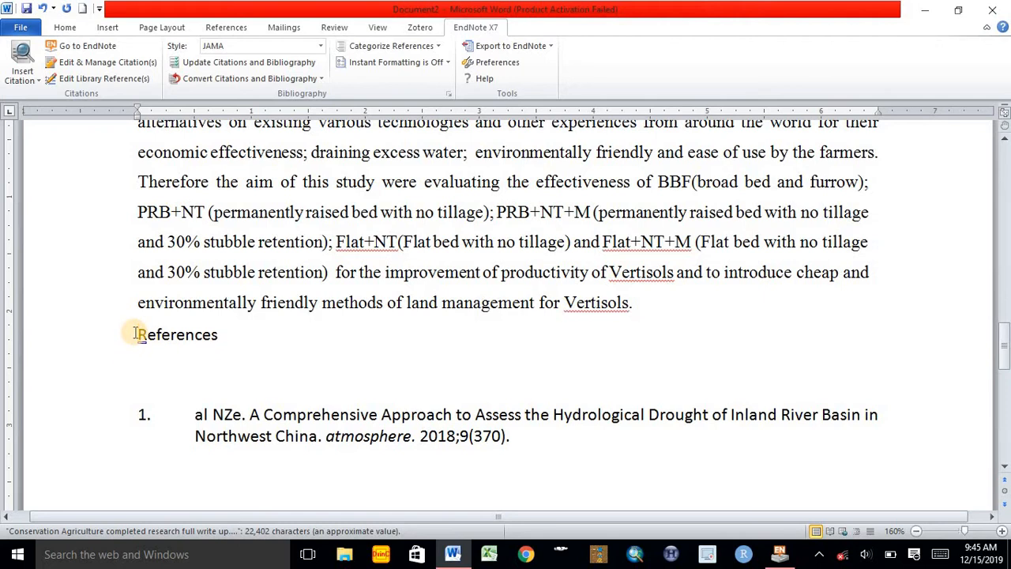
click(182, 376)
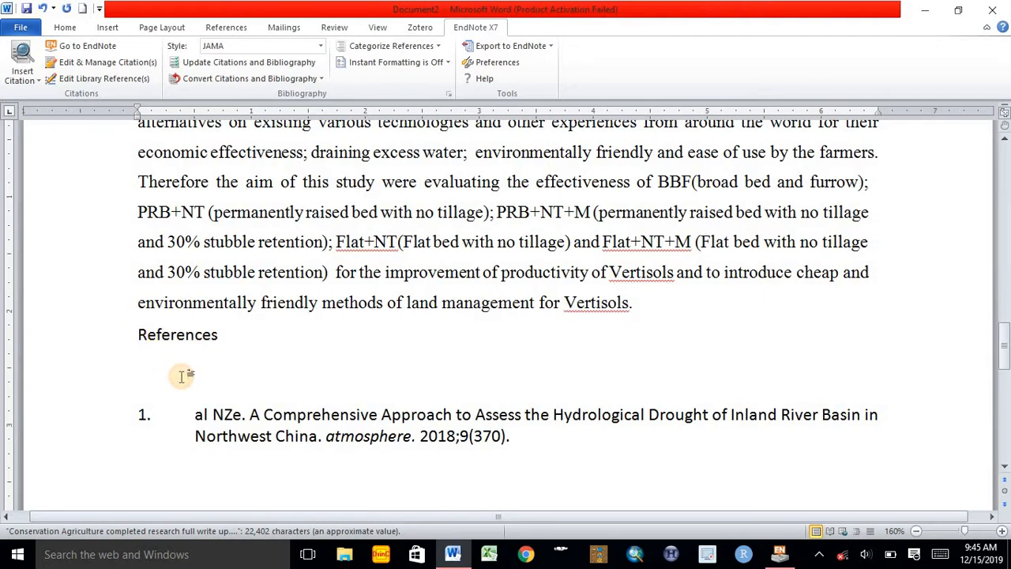
key(Delete)
click(356, 396)
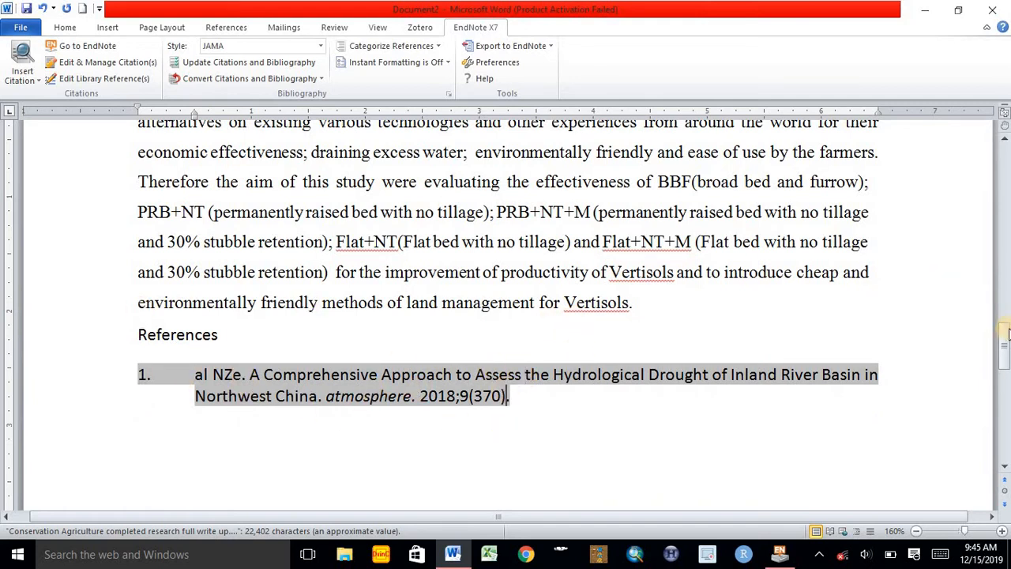
- Cite the 2006 EndNote reference "Detecting the influence of land use changes on discharges and floods" after "harvesting of crops" in the Introduction
drag(1003, 336, 1006, 139)
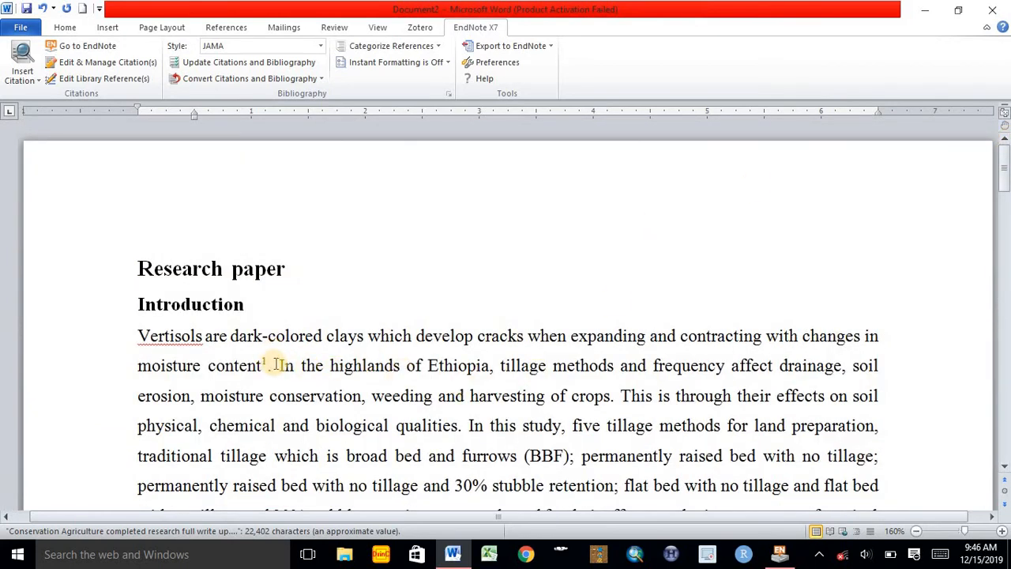
drag(282, 365, 610, 398)
click(610, 398)
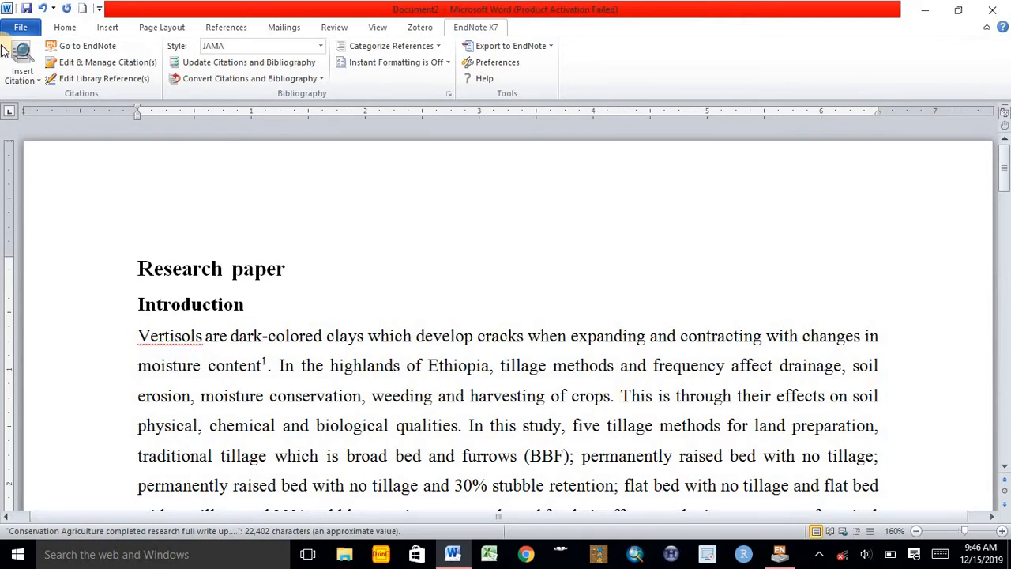
click(97, 48)
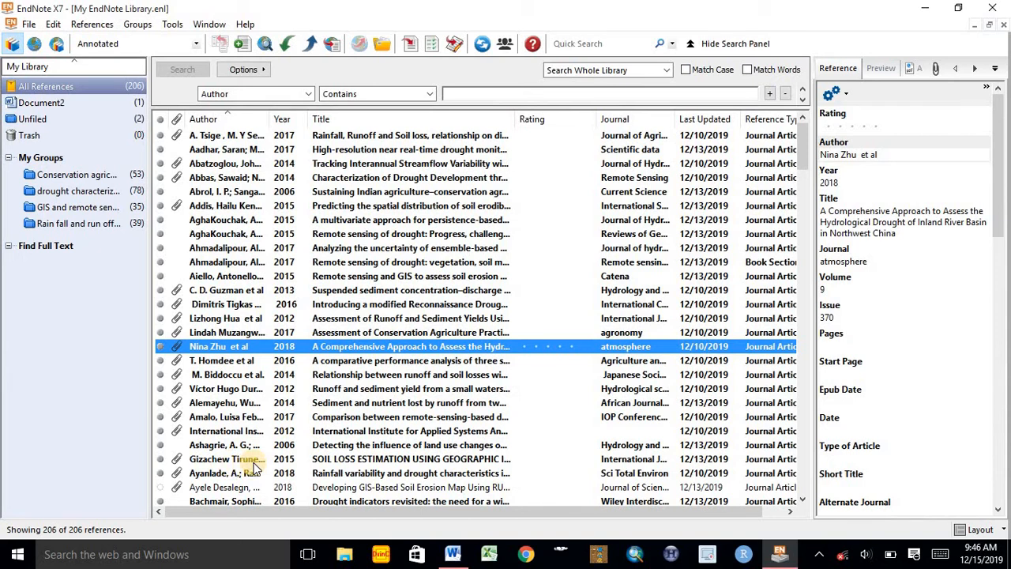
click(229, 445)
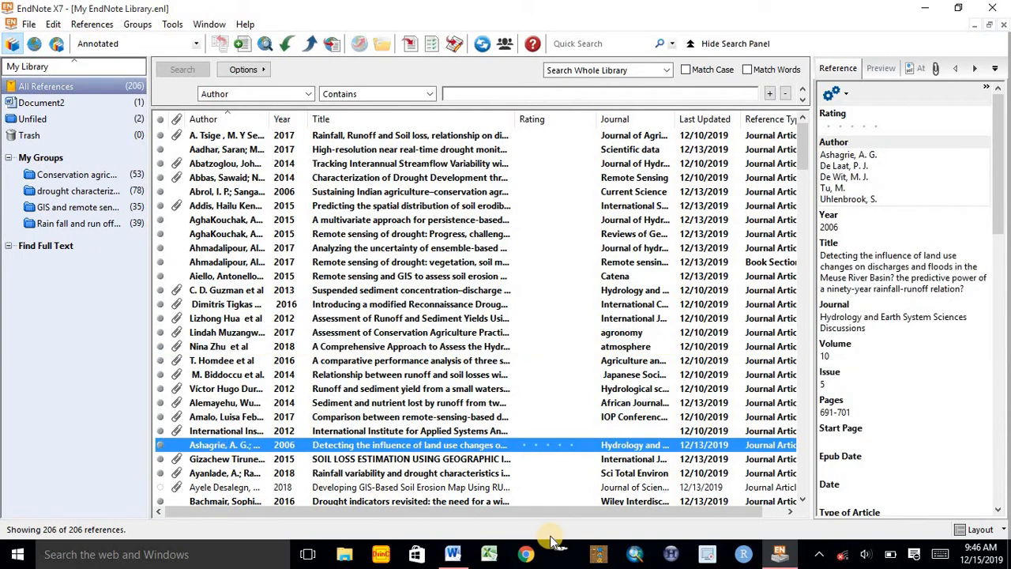
click(409, 46)
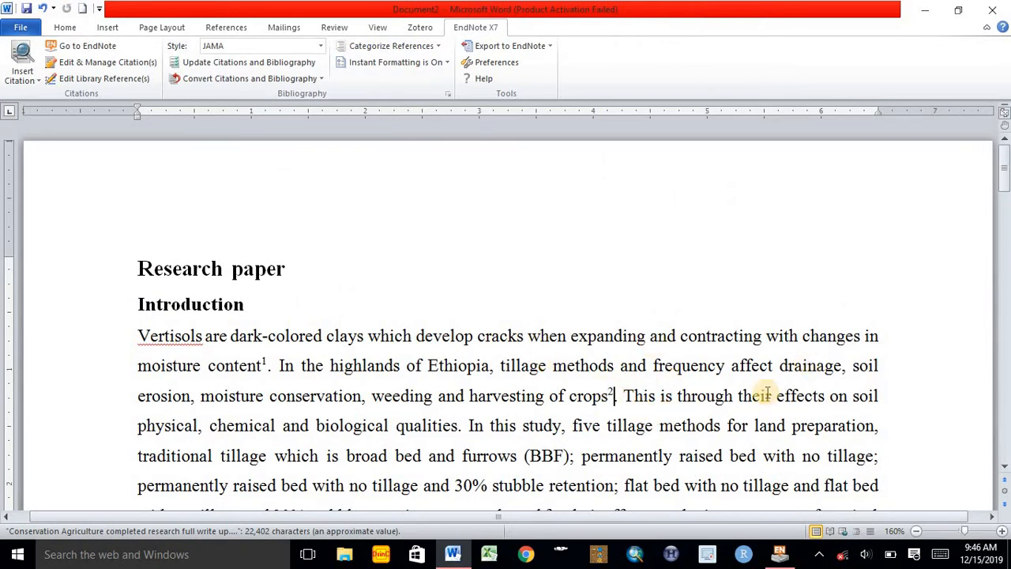
- Cite both the 2015 "SOIL LOSS ESTIMATION" and 2018 "Developing GIS-Based Soil Erosion Map" references together after "biological qualities" in the Introduction
mouse_move(1005, 170)
mouse_down()
mouse_move(1006, 364)
mouse_move(1007, 180)
mouse_up()
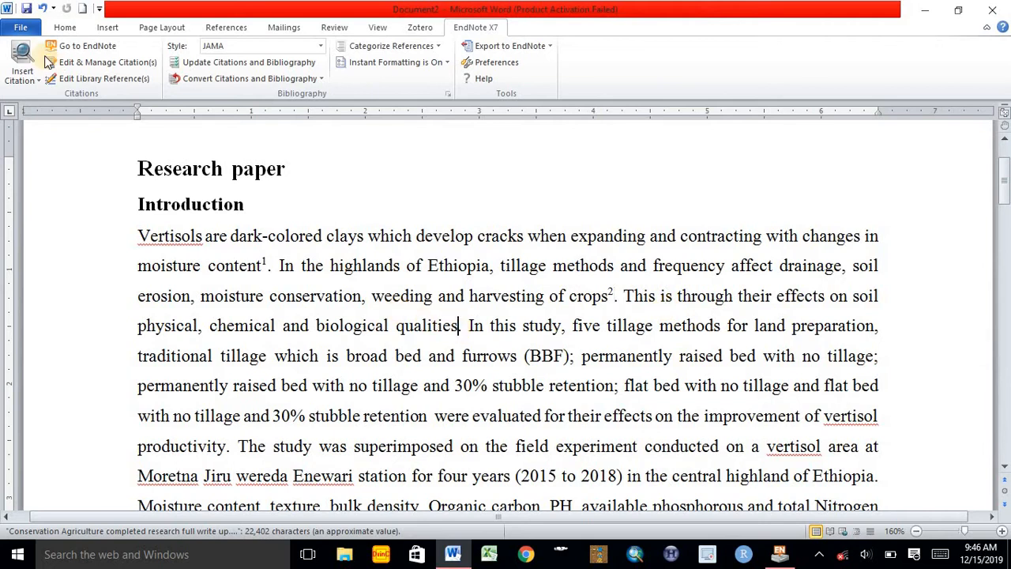
click(71, 46)
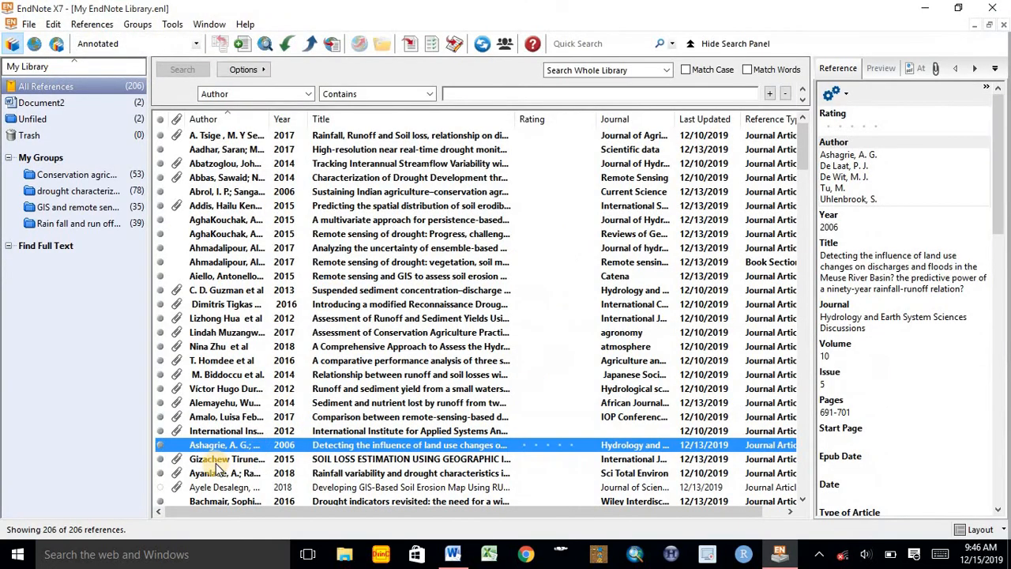
click(229, 459)
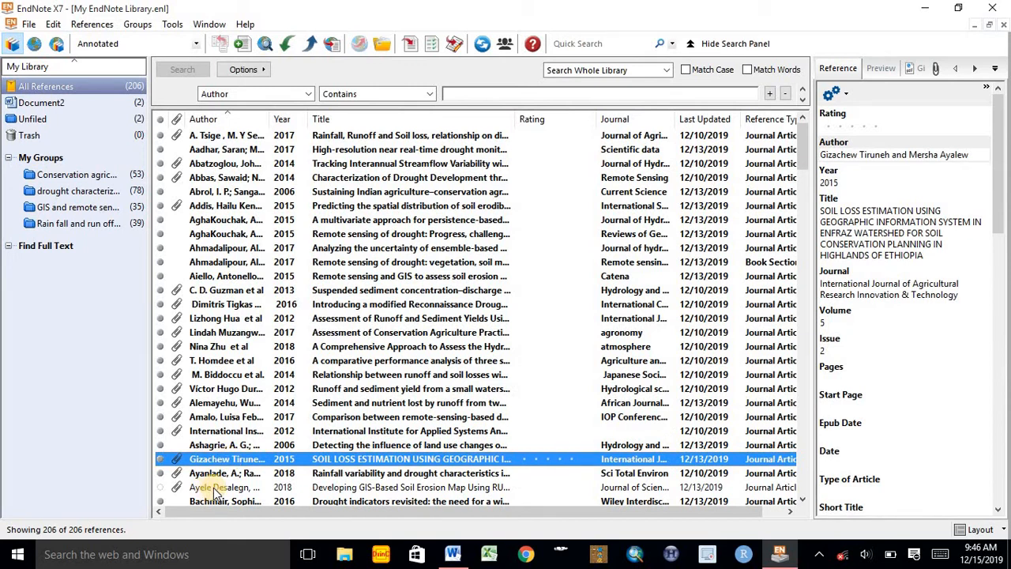
ctrl+click(215, 489)
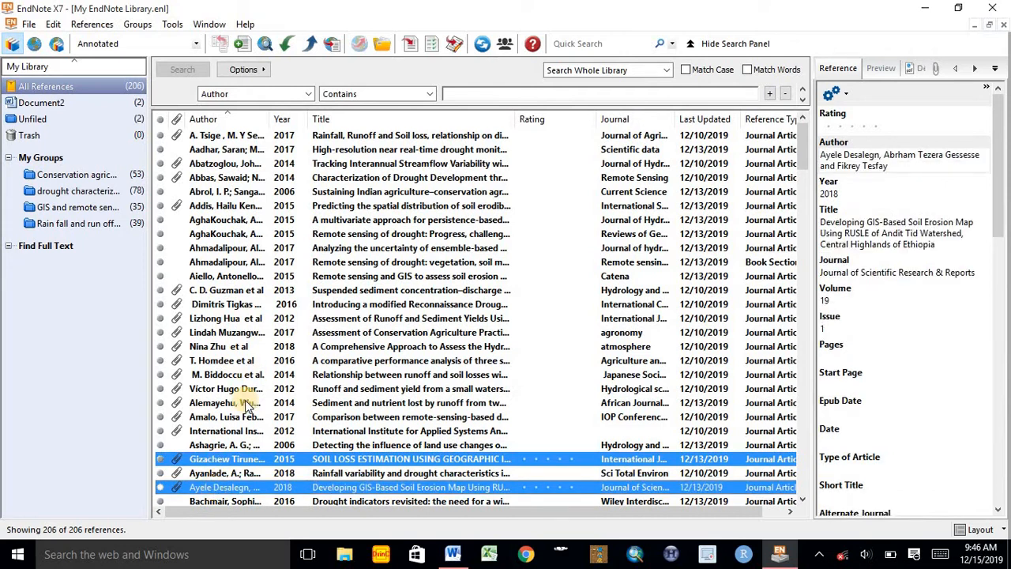
click(410, 45)
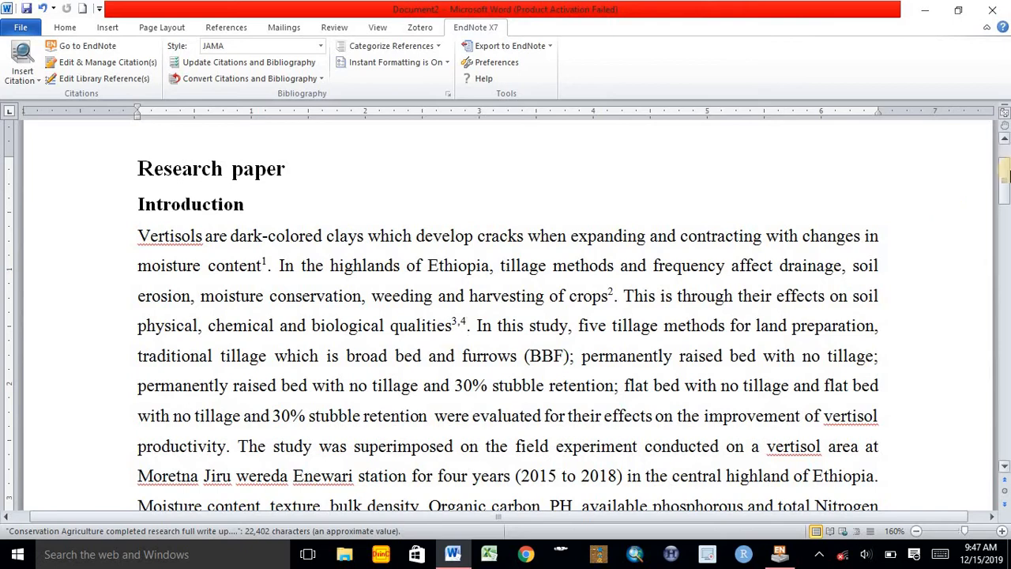
- Cite "Soil tillage and crop productivity" (2006), "Modern concepts of soil conservation" (2013) and "Analysis of meteorological and hydrological drought" (2018) together after "are not exceptions"
drag(1005, 181, 1007, 265)
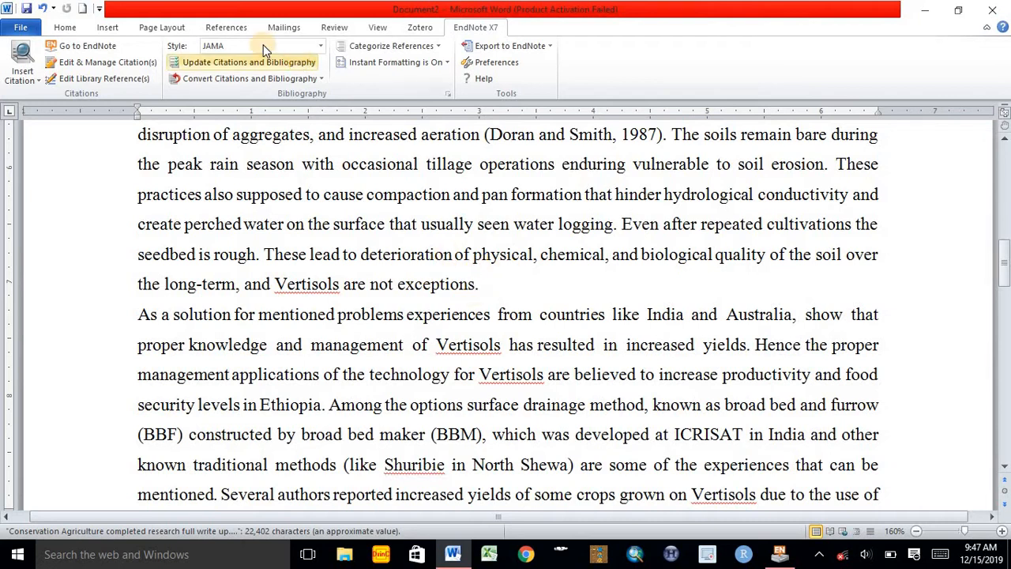
click(86, 46)
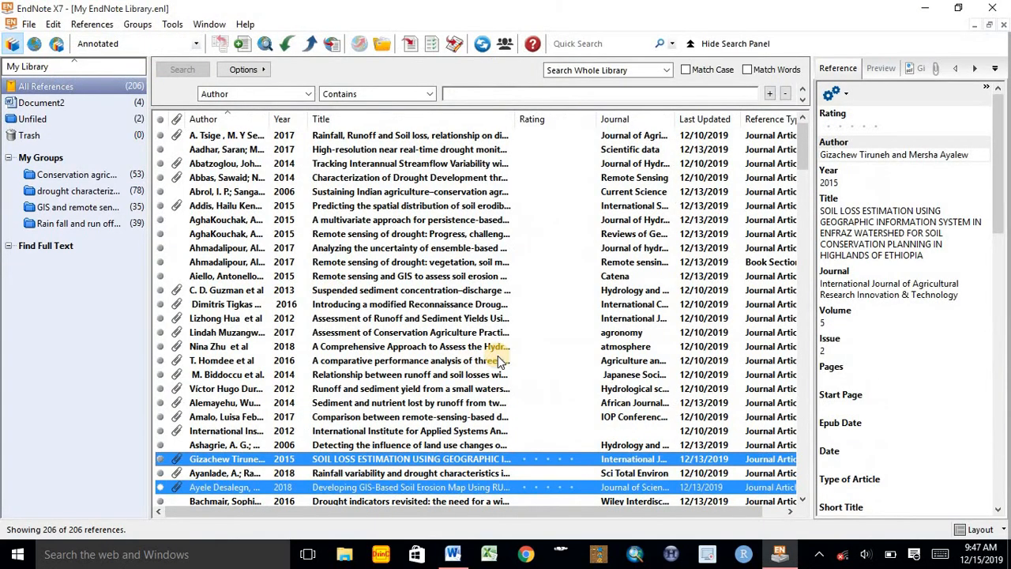
click(1001, 315)
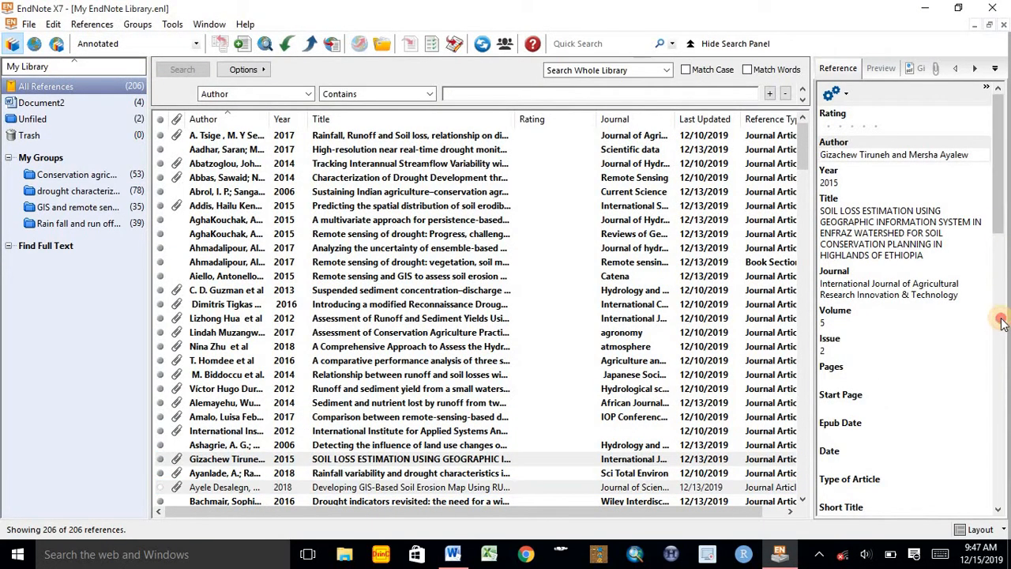
drag(998, 211, 1006, 295)
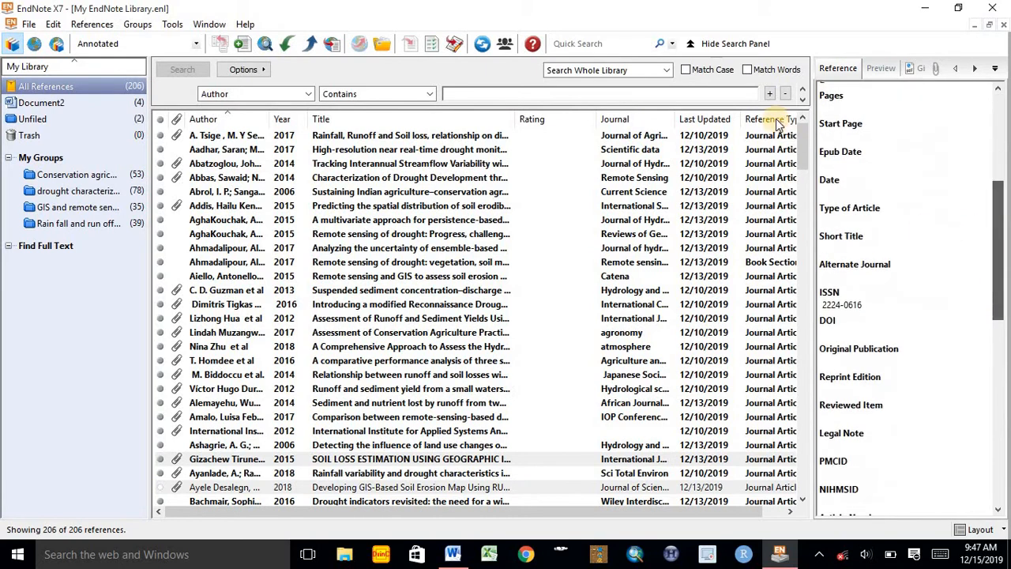
drag(803, 146, 806, 201)
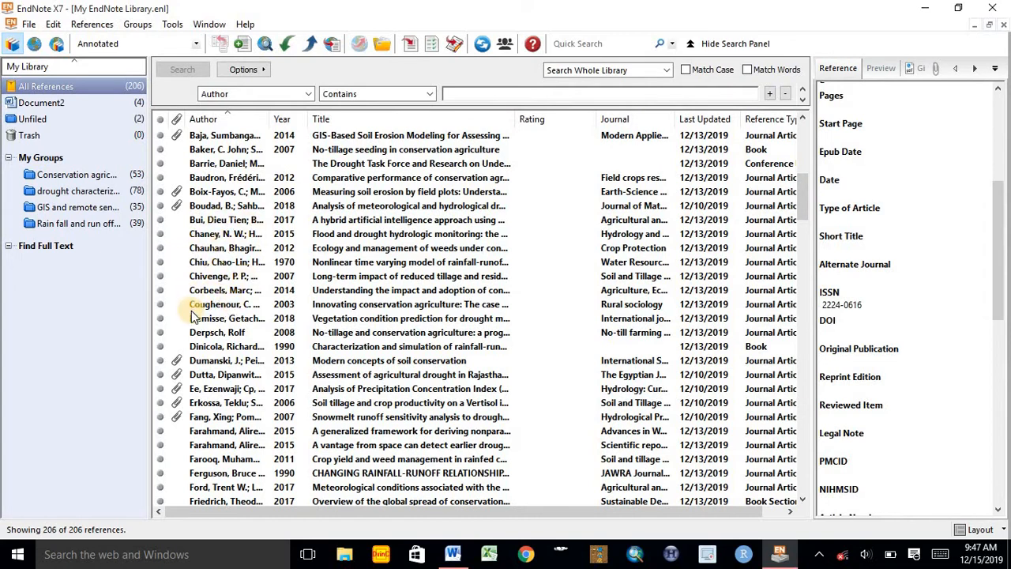
click(244, 404)
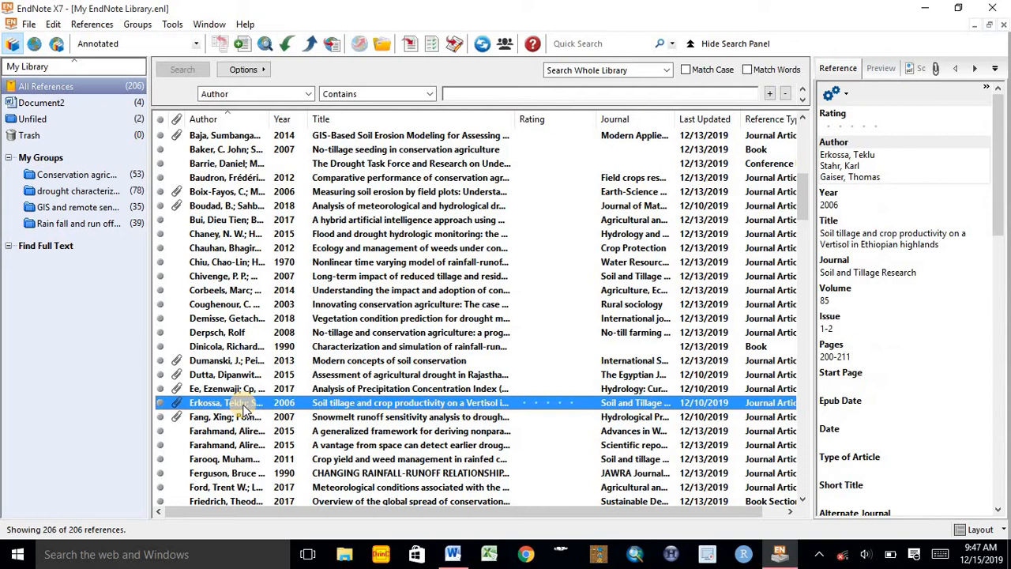
ctrl+click(244, 362)
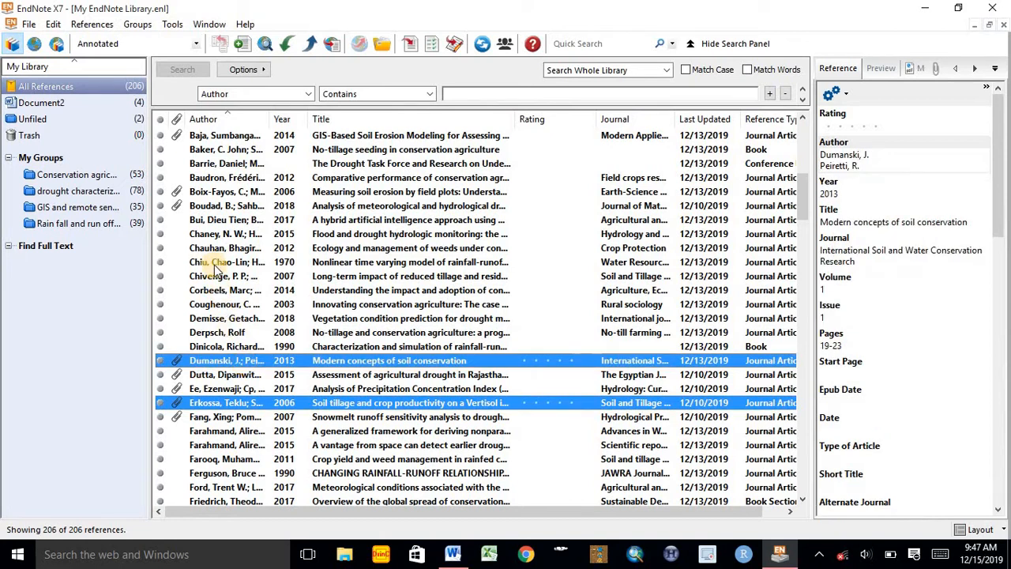
ctrl+click(231, 206)
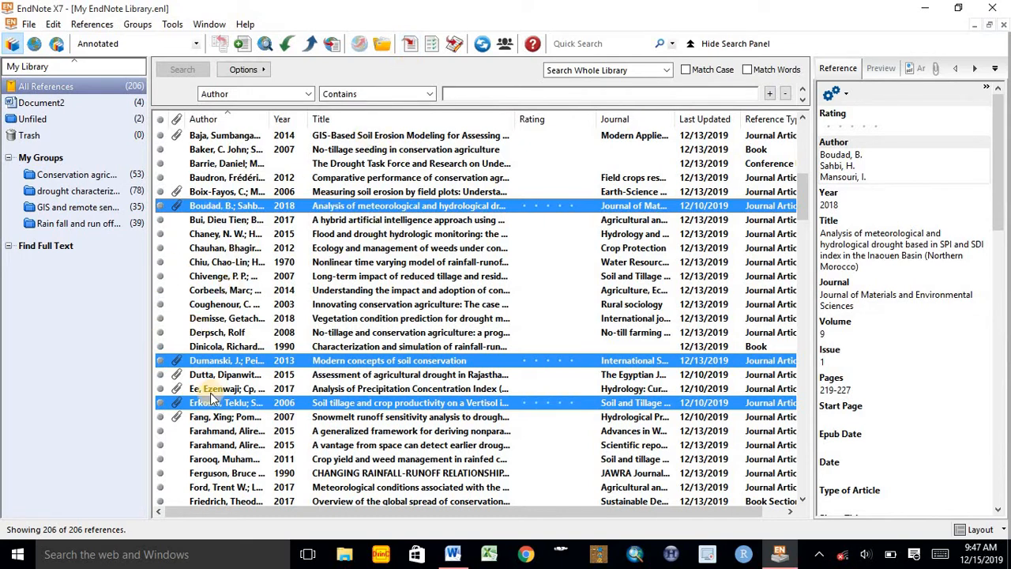
click(414, 43)
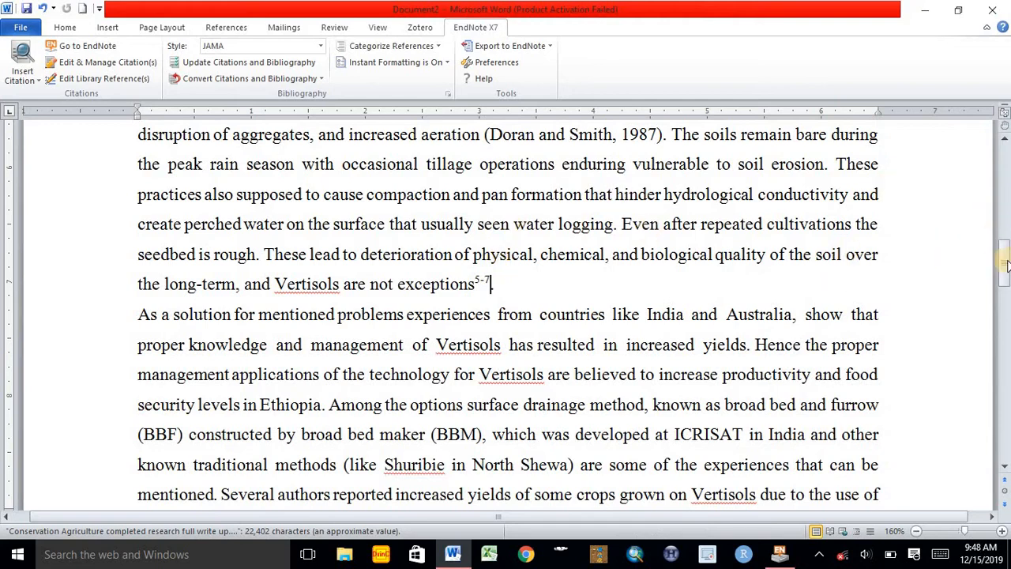
drag(1007, 264, 1007, 357)
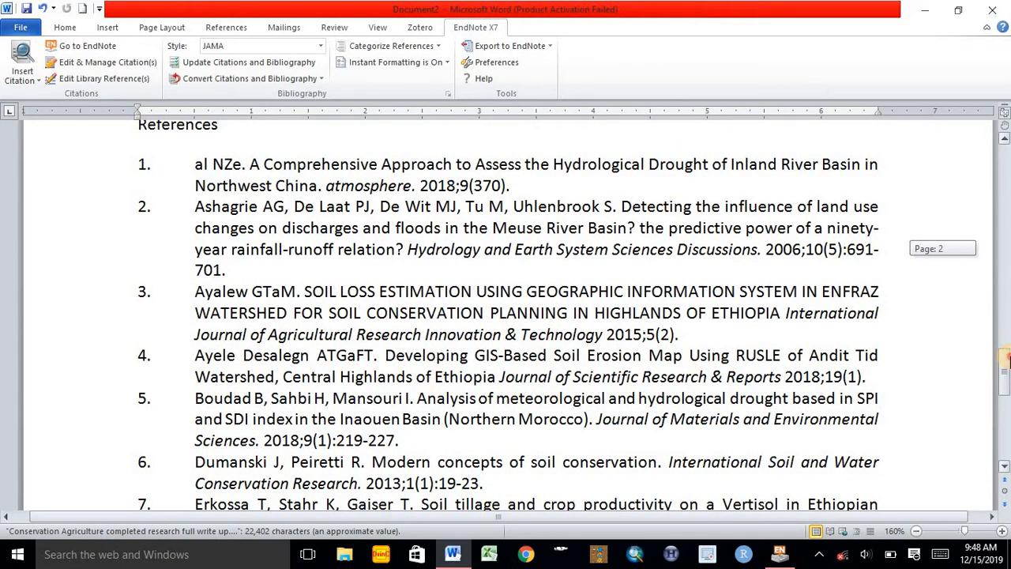
- Remove the 2015 "SOIL LOSS ESTIMATION" reference from the grouped citation after "biological qualities" in the Introduction
drag(1007, 358, 1004, 169)
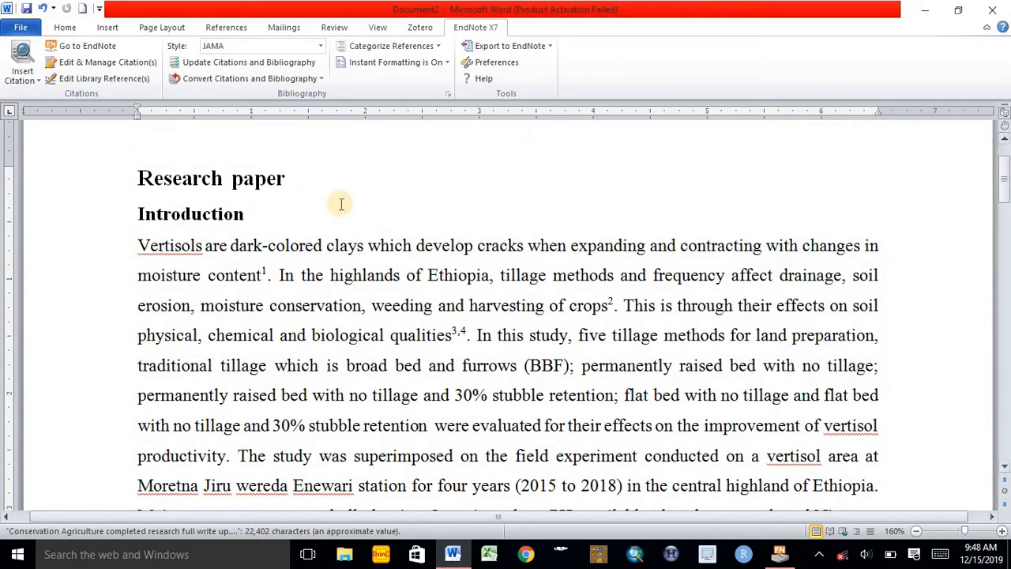
click(462, 333)
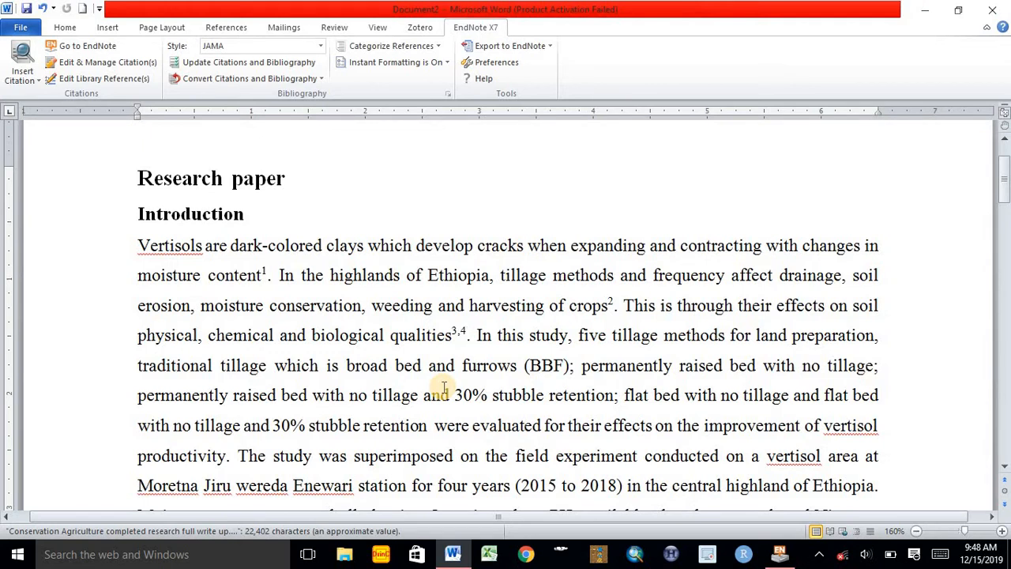
click(466, 333)
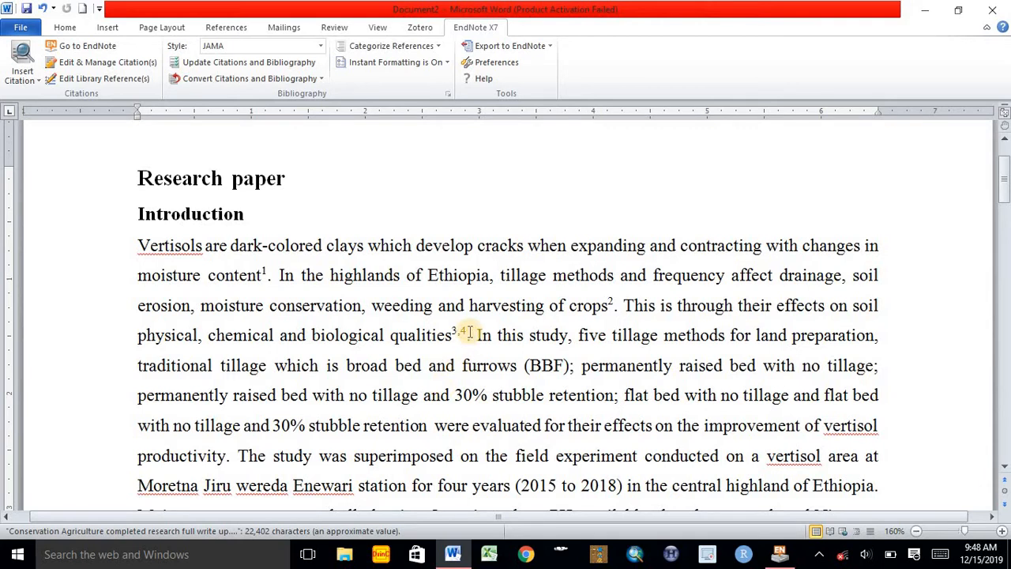
double_click(459, 332)
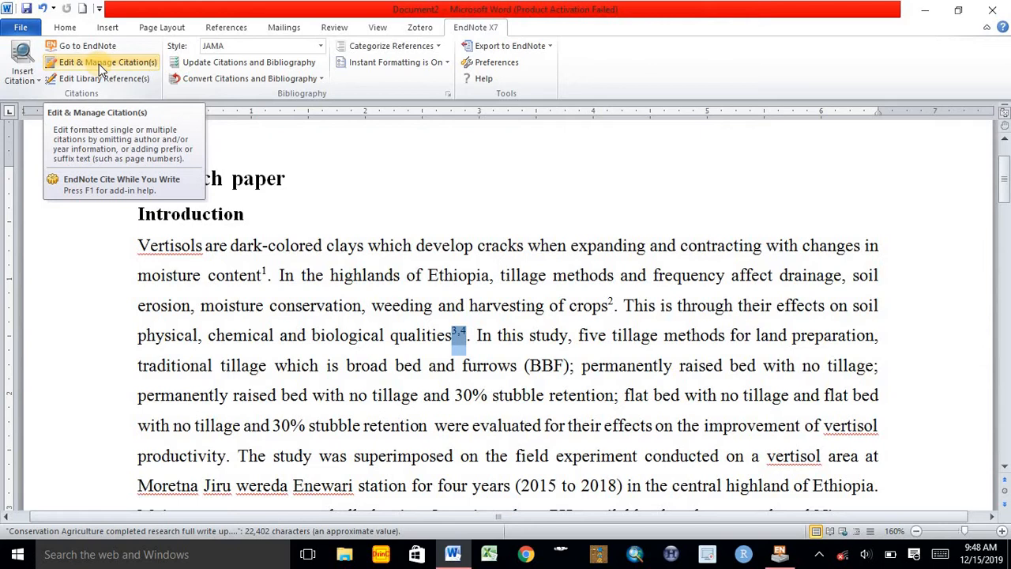
click(101, 66)
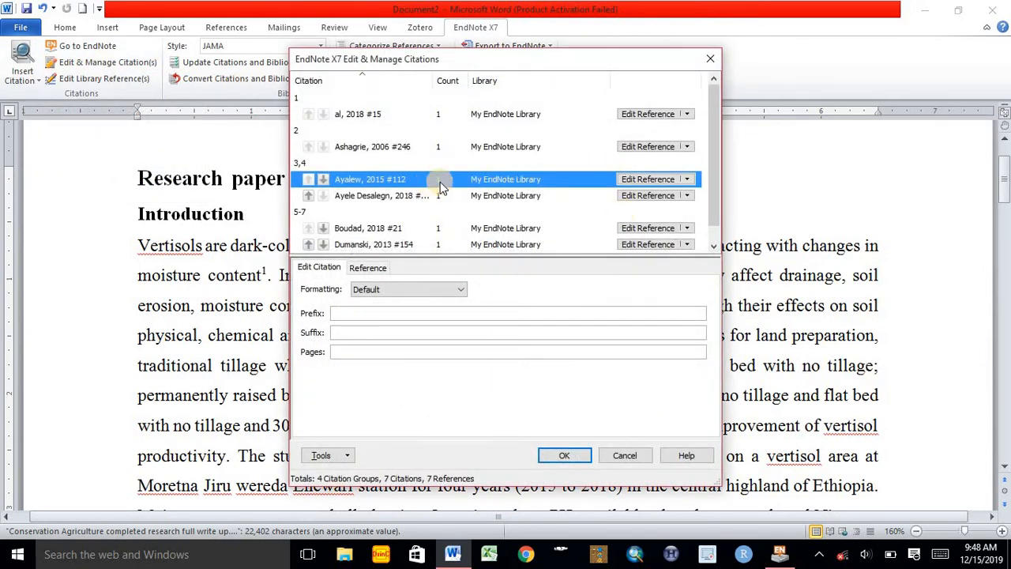
click(688, 180)
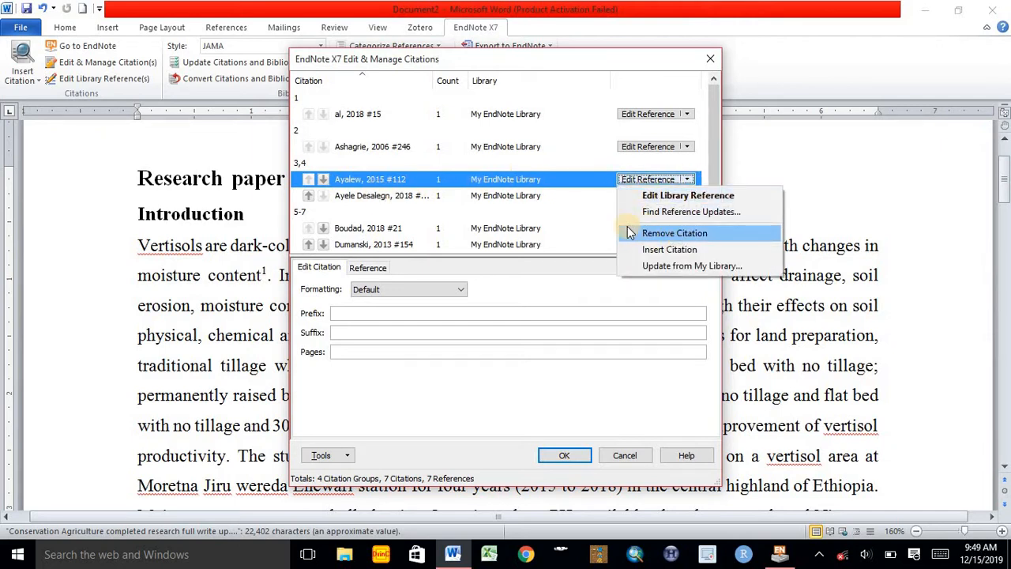
click(695, 232)
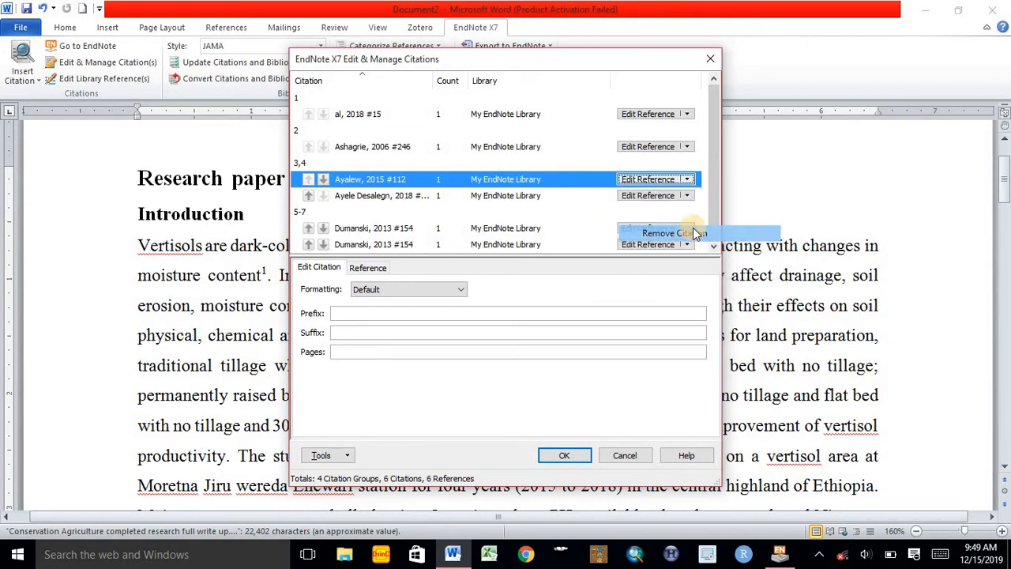
click(563, 456)
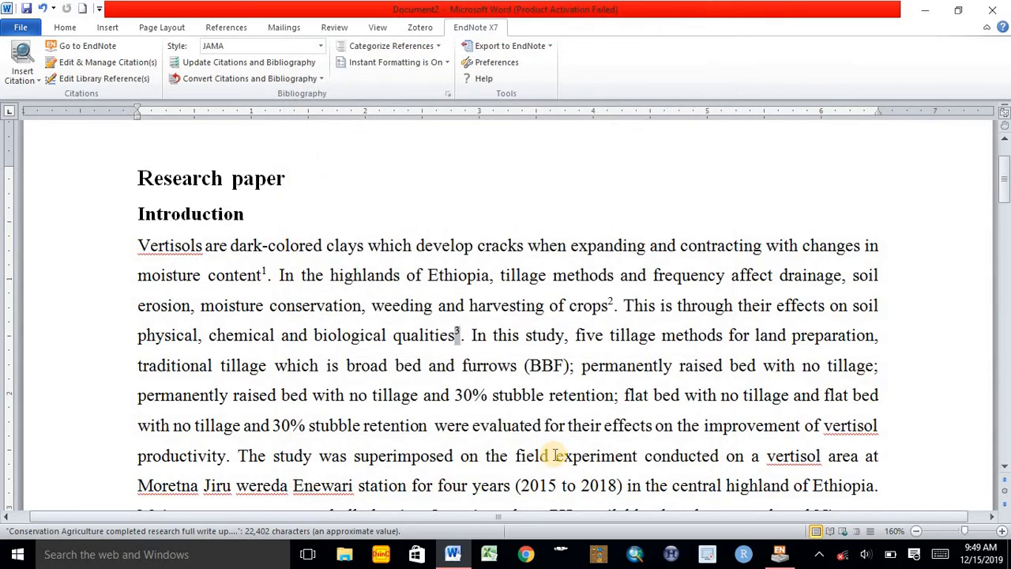
click(469, 336)
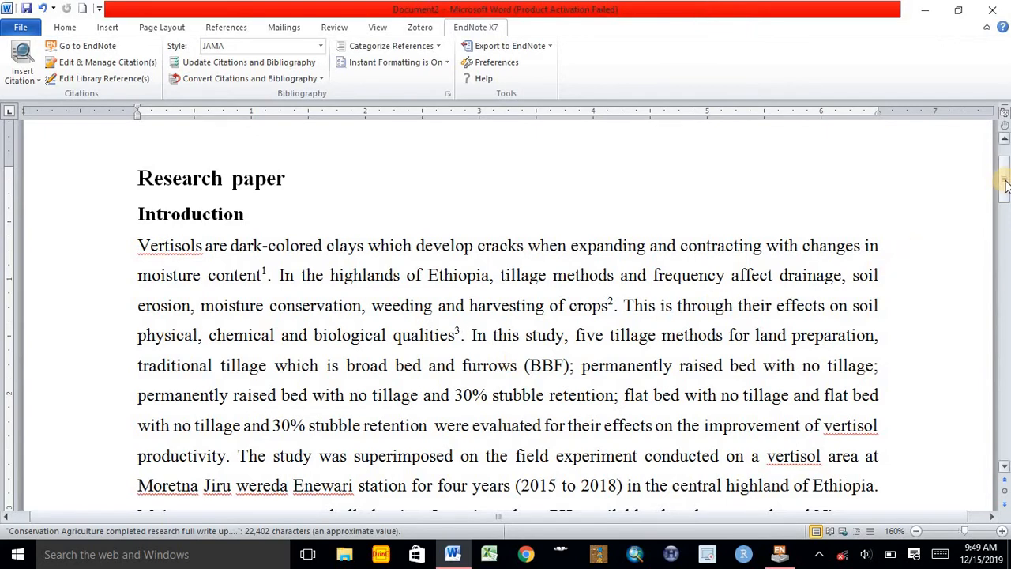
- Browse the full list of EndNote output styles and try to apply the "EndNote Export" style to the document
mouse_move(1006, 184)
mouse_down()
mouse_move(1005, 418)
mouse_move(1004, 168)
mouse_up()
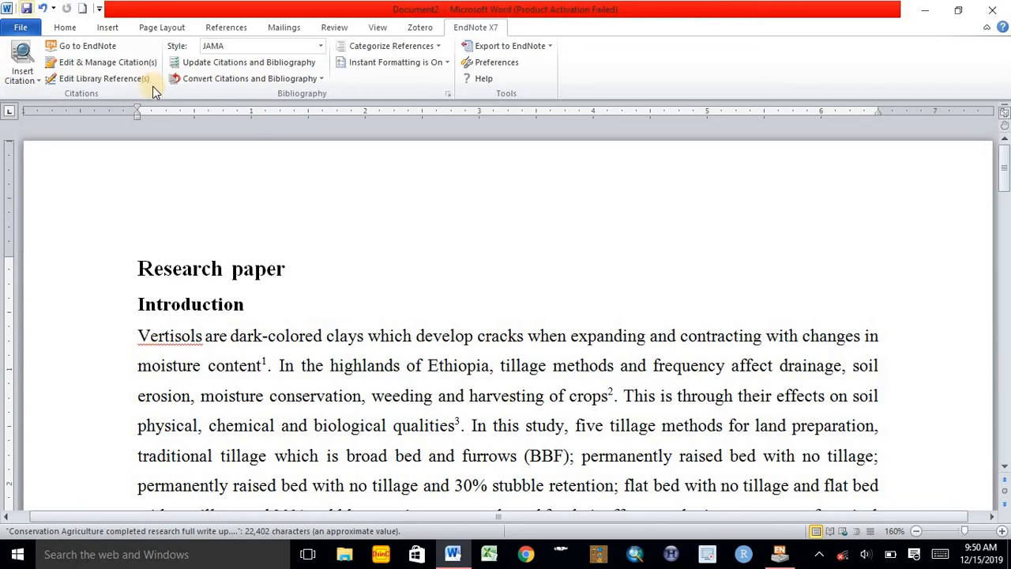
click(322, 45)
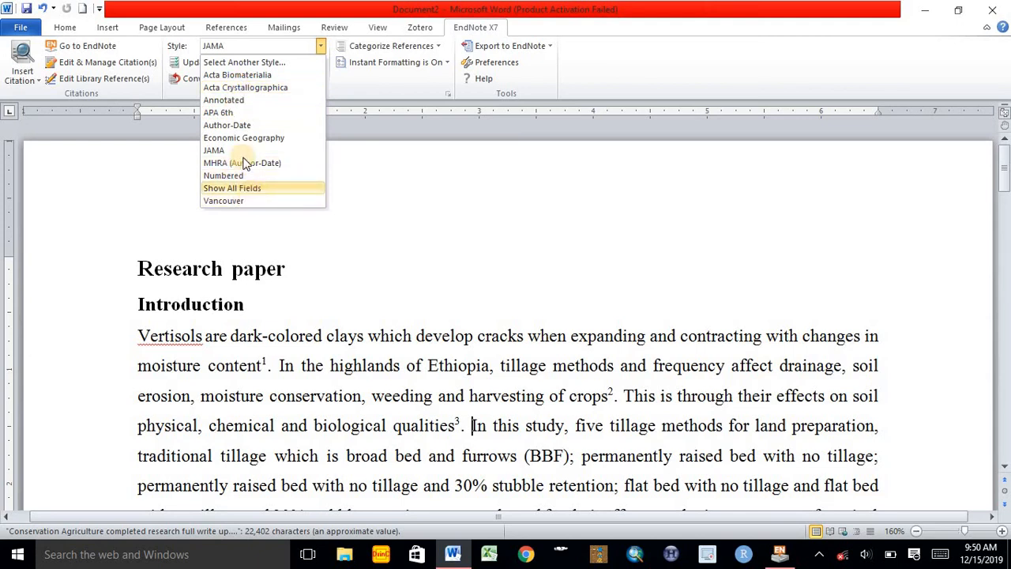
click(291, 60)
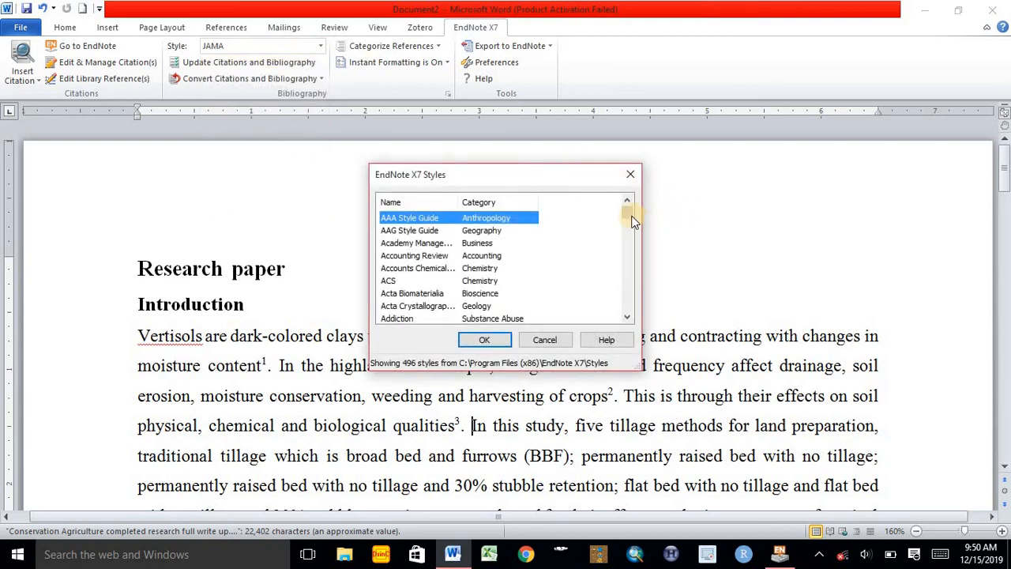
drag(632, 221, 633, 246)
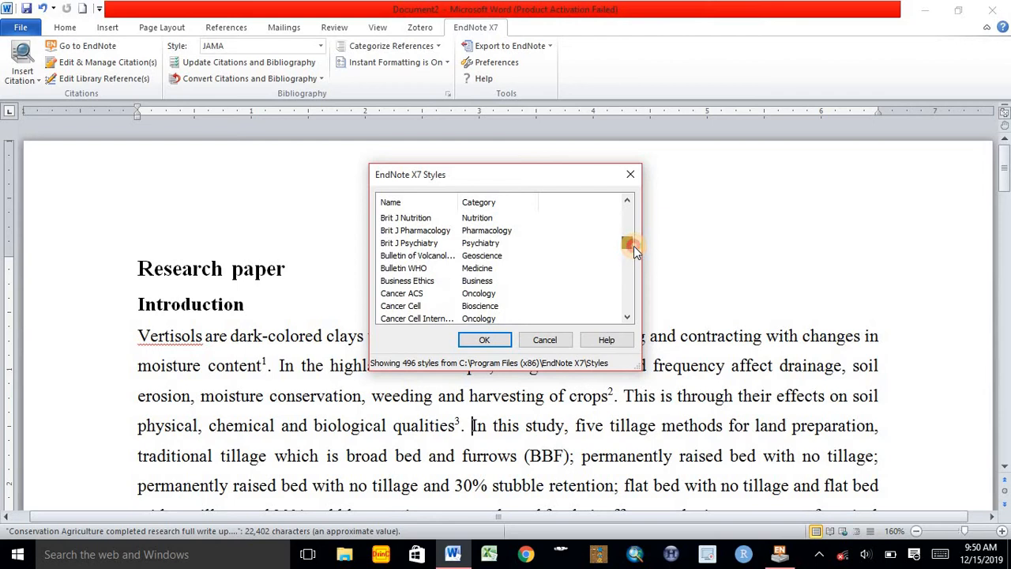
drag(634, 245, 632, 259)
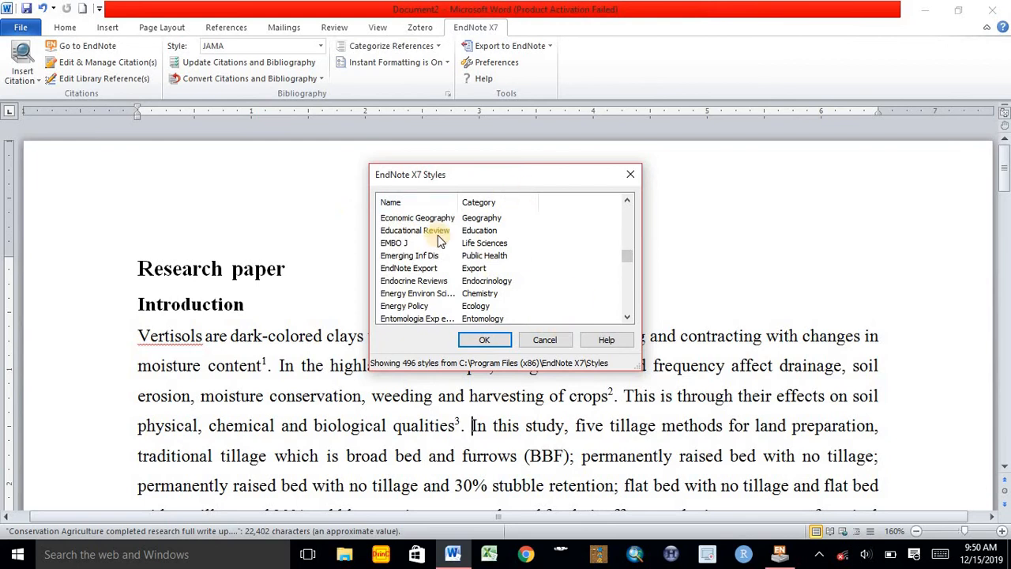
click(416, 269)
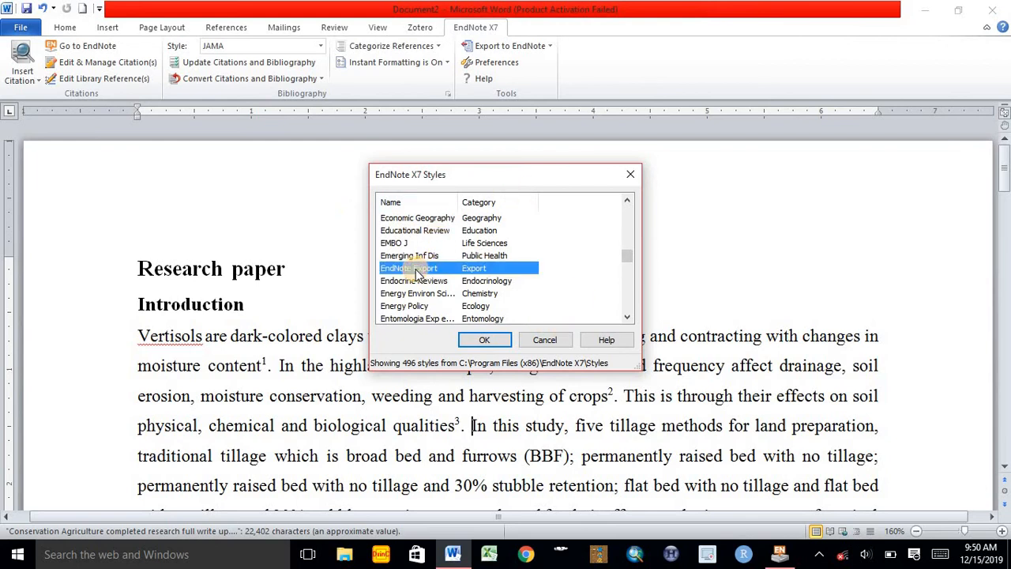
double_click(416, 270)
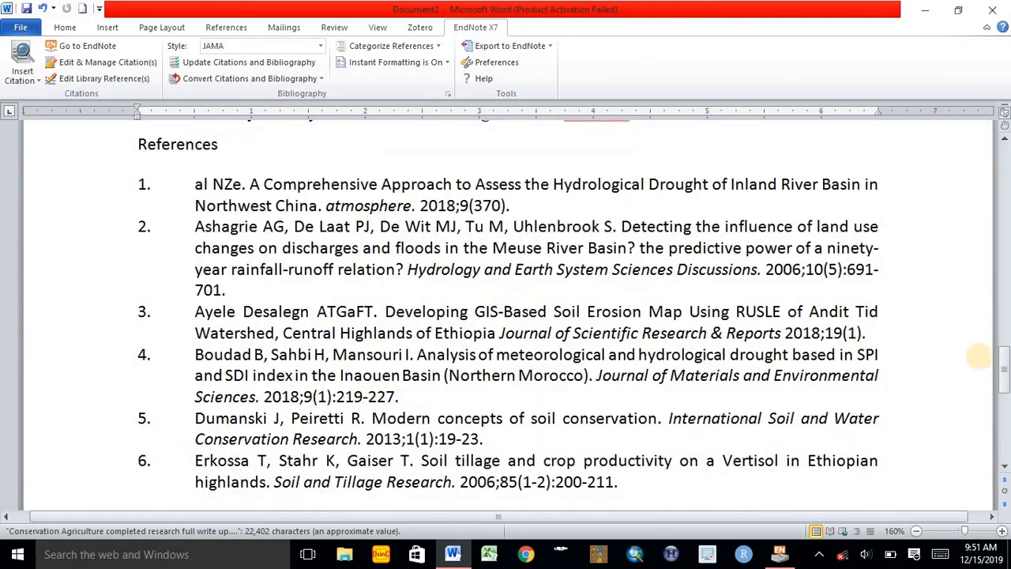